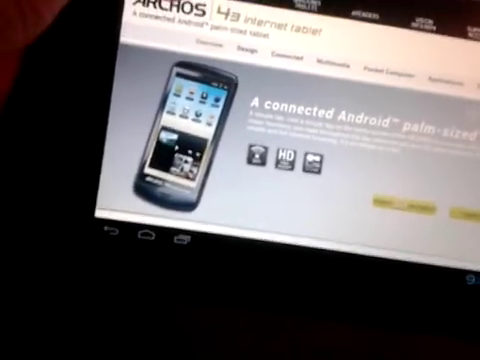
Load the Archos 80 G9 tablet page from archos.com's products dropdown menu
left_click(105, 8)
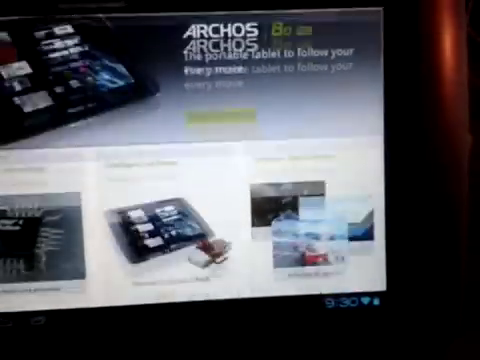
scroll(200, 250, "up", 3)
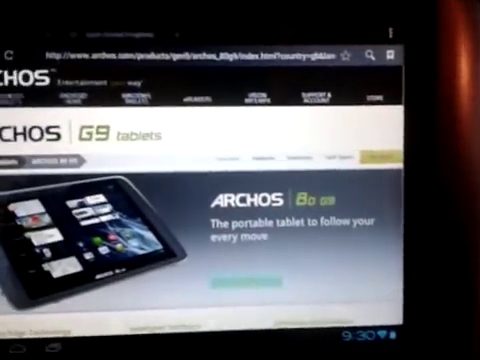